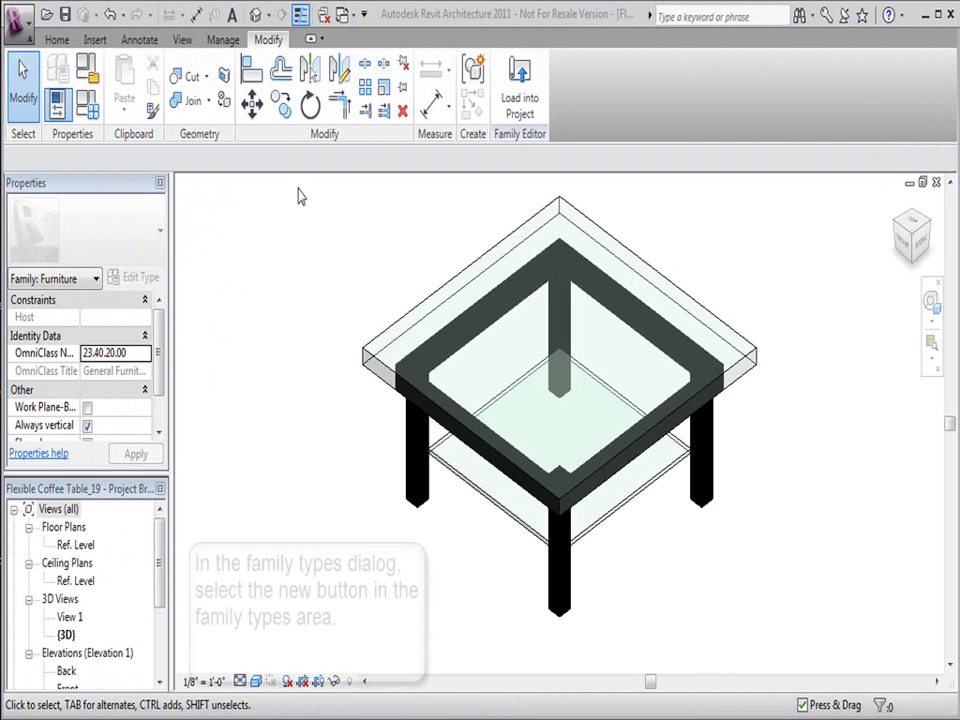
Start a new coffee table family type named 18" x 18" x 16"
{"action": "left_click", "coordinate": [82, 106]}
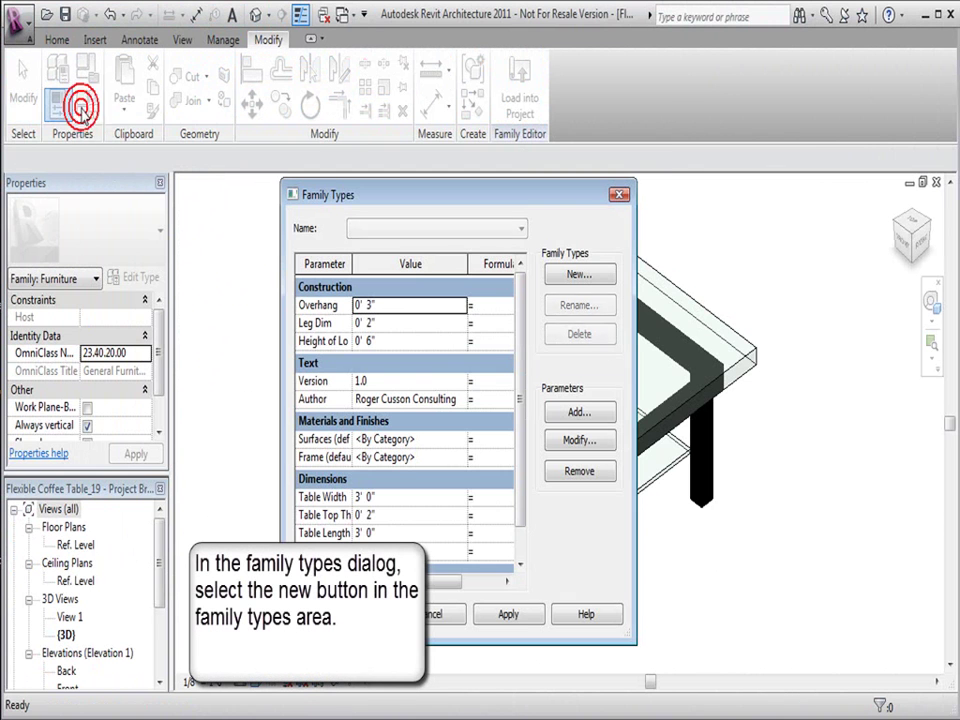
{"action": "left_click", "coordinate": [567, 280]}
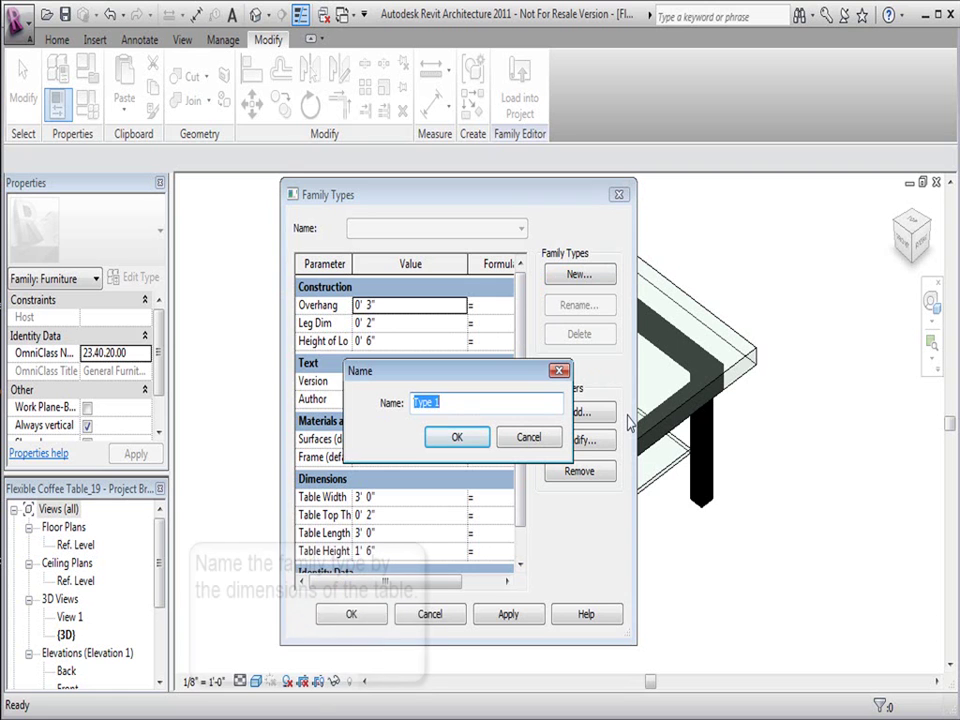
{"action": "type", "text": "18\""}
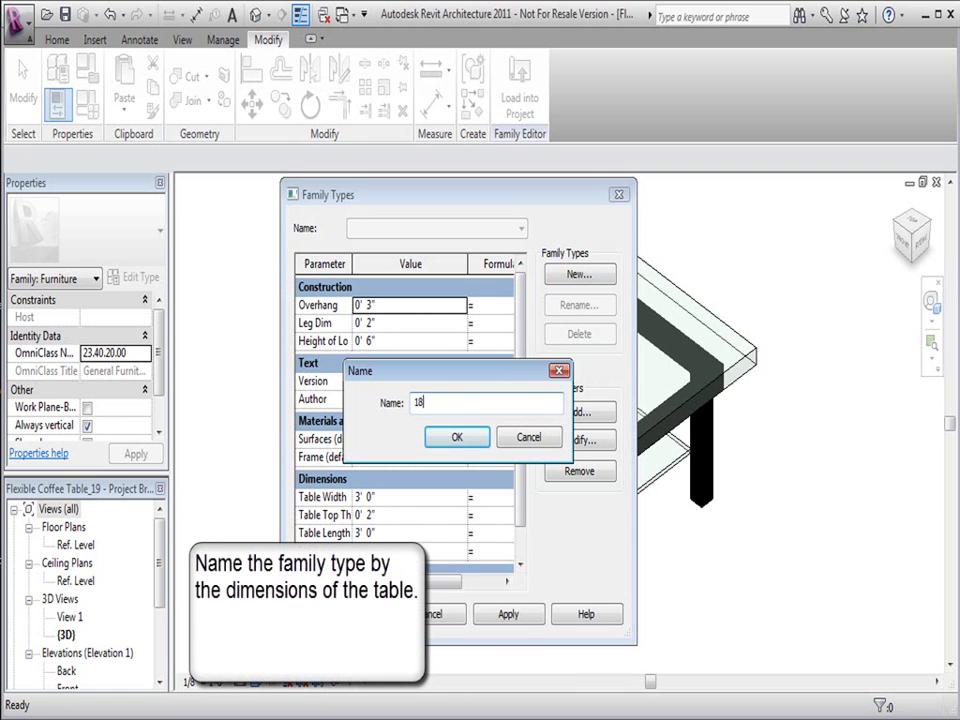
{"action": "type", "text": " x 18\""}
{"action": "type", "text": " x 16"}
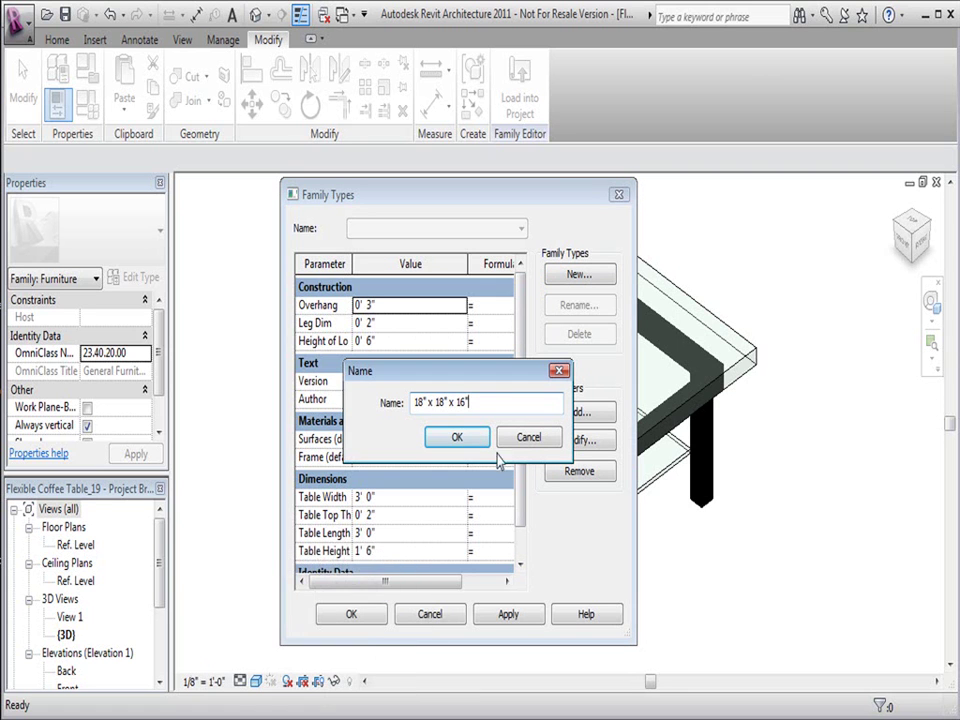
Confirm the new type and set its Table Width and Table Length to 18"
{"action": "left_click", "coordinate": [457, 438]}
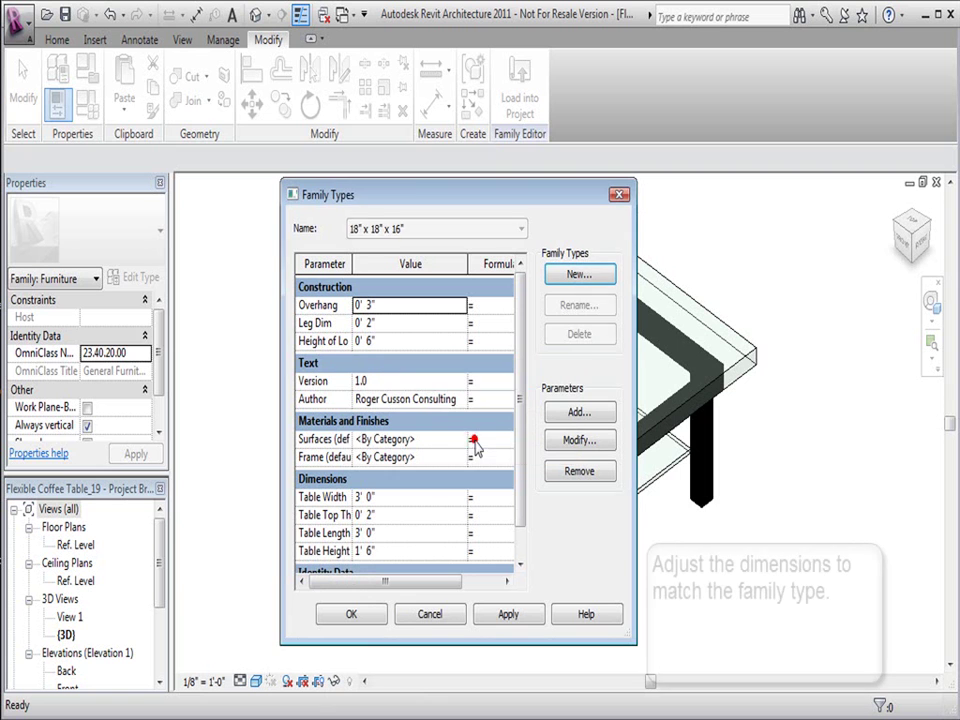
{"action": "left_click", "coordinate": [388, 497]}
{"action": "type", "text": "18"}
{"action": "type", "text": "\""}
{"action": "left_click", "coordinate": [381, 533]}
{"action": "left_click", "coordinate": [381, 533]}
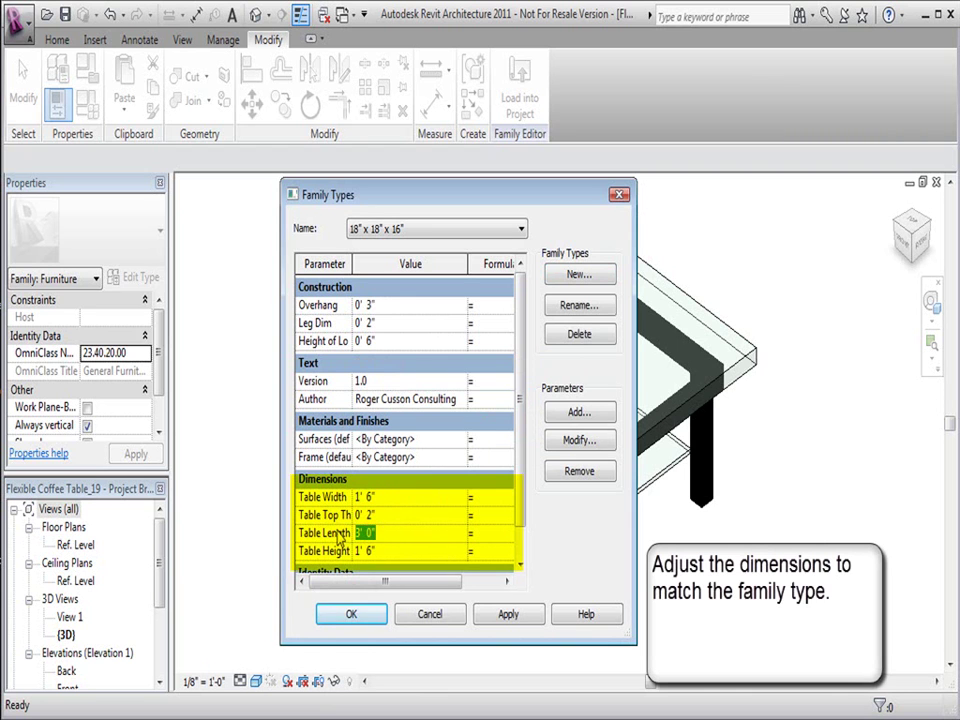
{"action": "type", "text": "18"}
{"action": "key", "text": "Tab"}
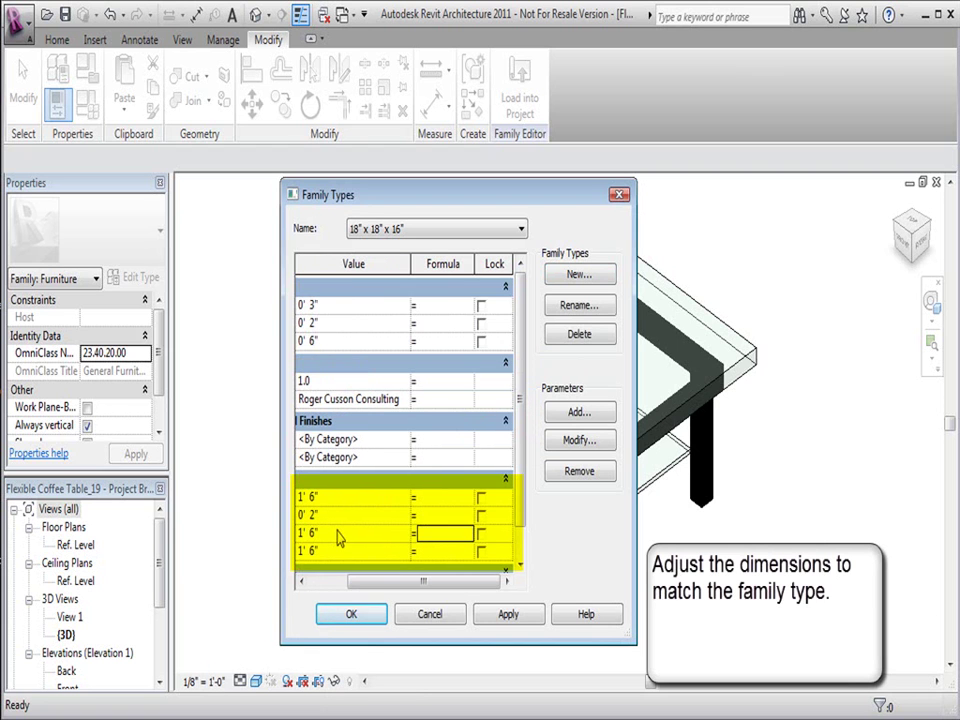
Set Table Height to 16" and apply, shrinking the table to 1' 6" x 1' 6" x 1' 4"
{"action": "left_click", "coordinate": [343, 551]}
{"action": "left_click", "coordinate": [396, 551]}
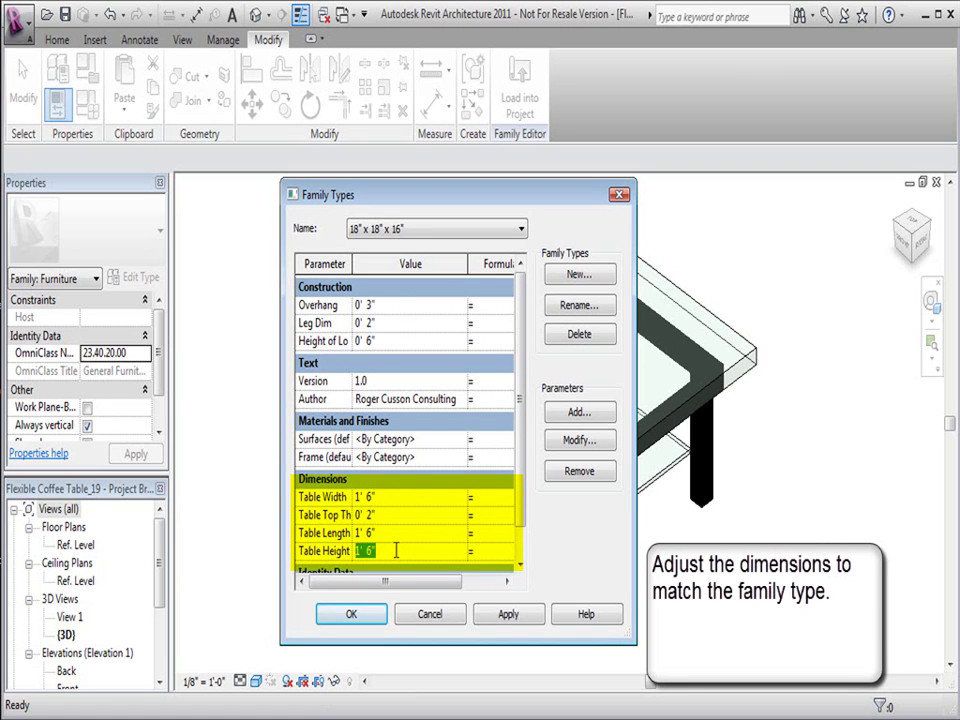
{"action": "type", "text": "16\""}
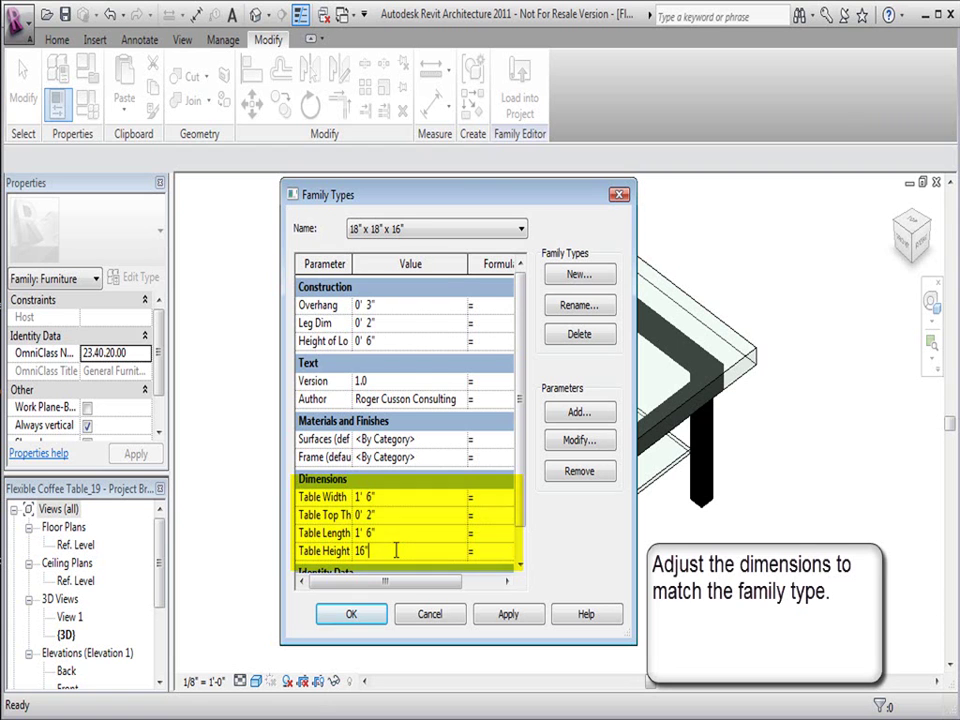
{"action": "key", "text": "Tab"}
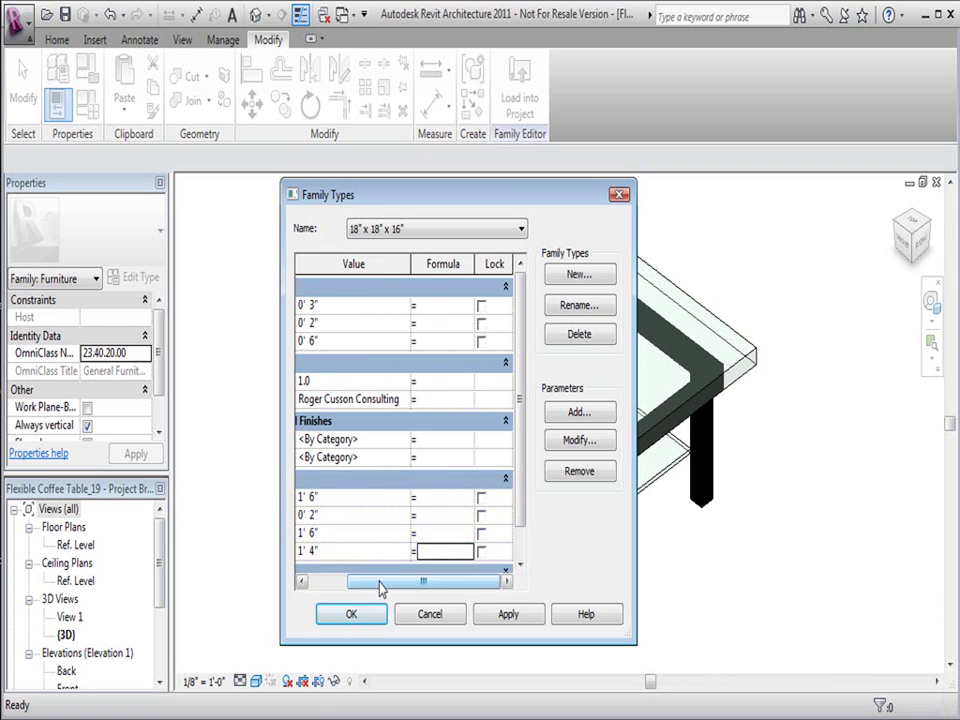
{"action": "left_click", "coordinate": [321, 580]}
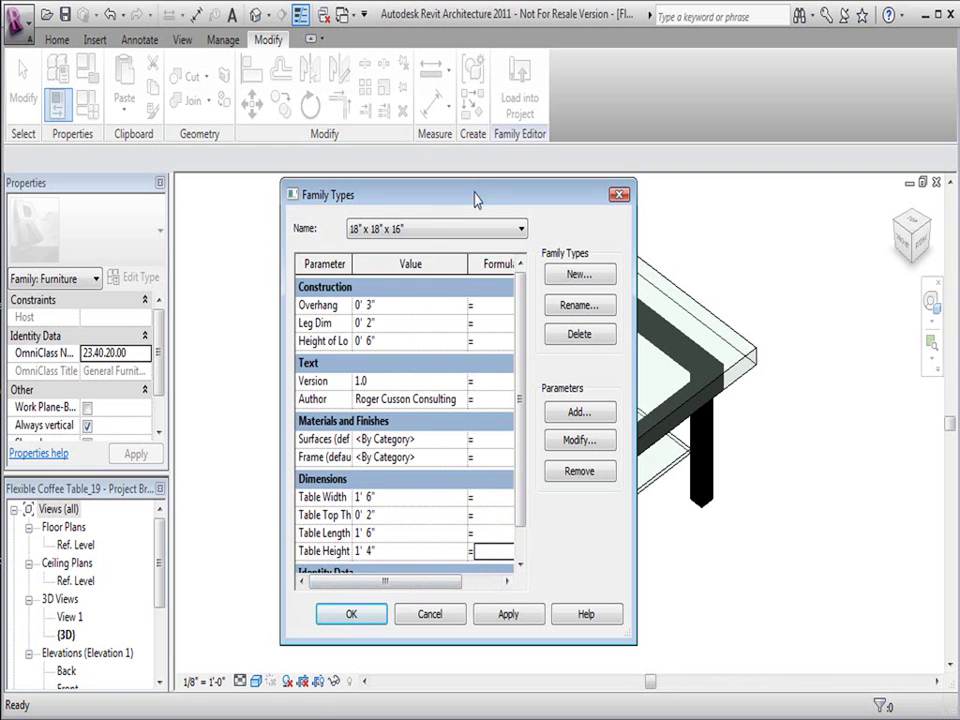
{"action": "left_click_drag", "start_coordinate": [476, 196], "coordinate": [314, 198]}
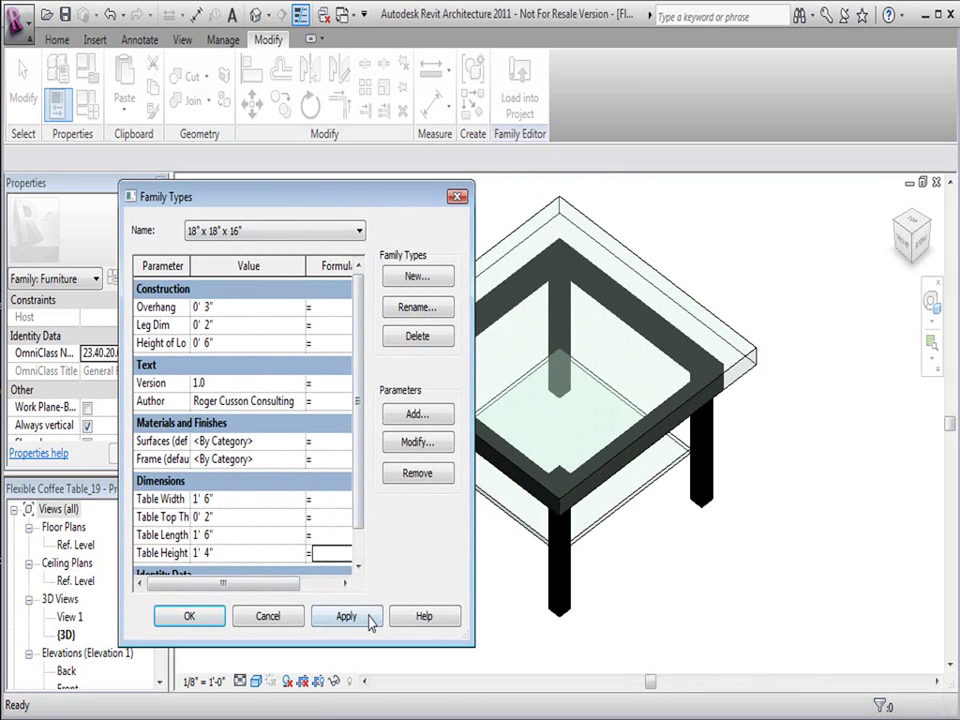
{"action": "left_click", "coordinate": [369, 622]}
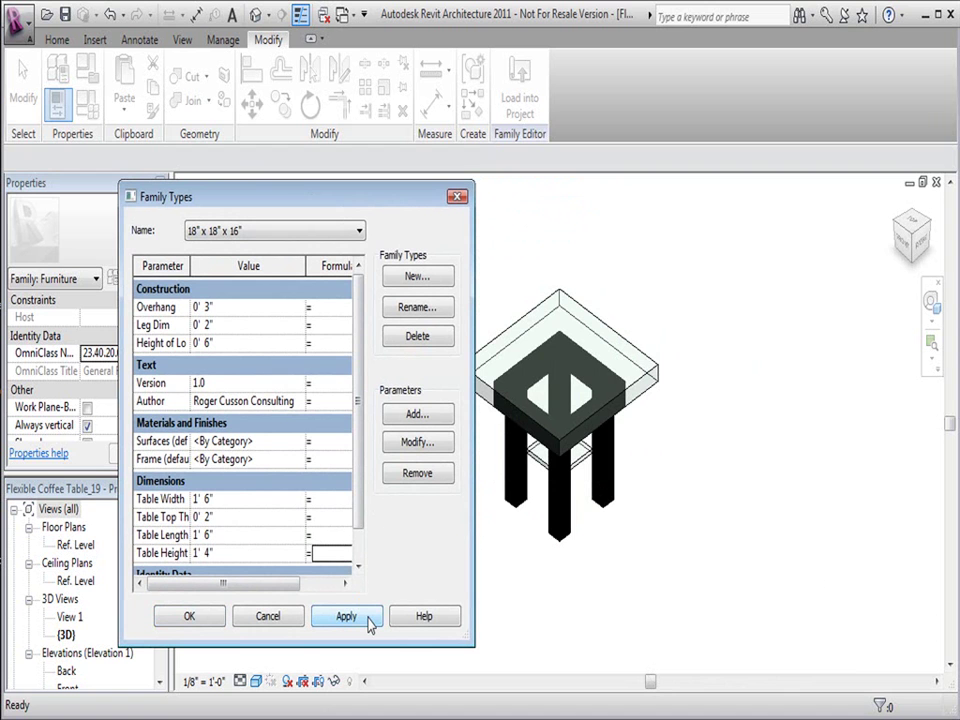
{"action": "left_click", "coordinate": [359, 510]}
{"action": "left_click_drag", "start_coordinate": [360, 515], "coordinate": [352, 447]}
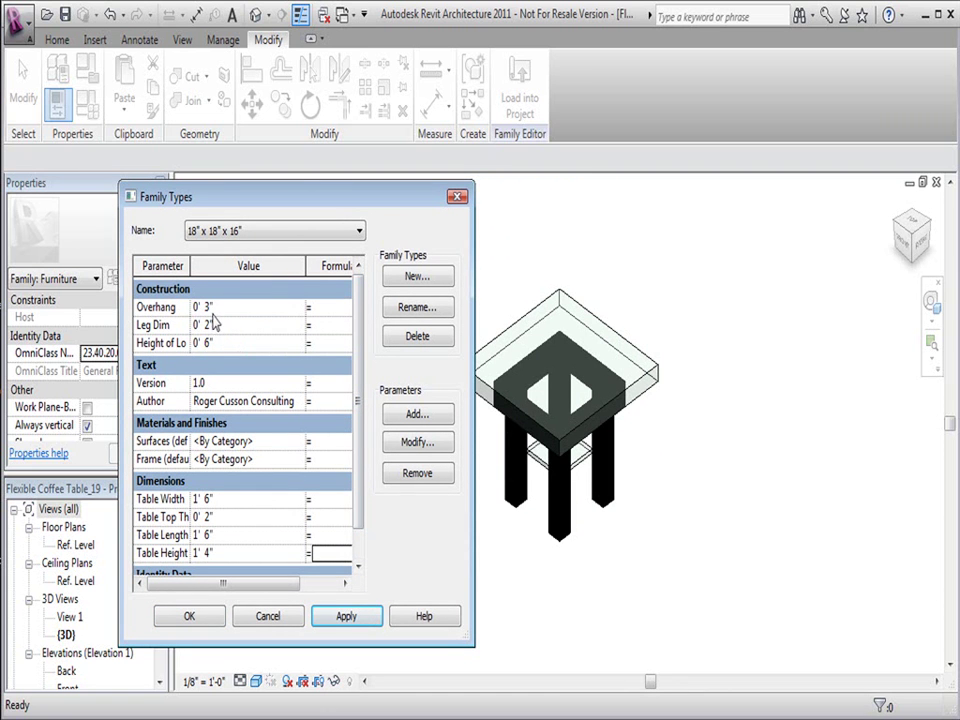
Set Leg Dim to 1" and Overhang to 1 1/2", then apply the changes
{"action": "left_click", "coordinate": [224, 326]}
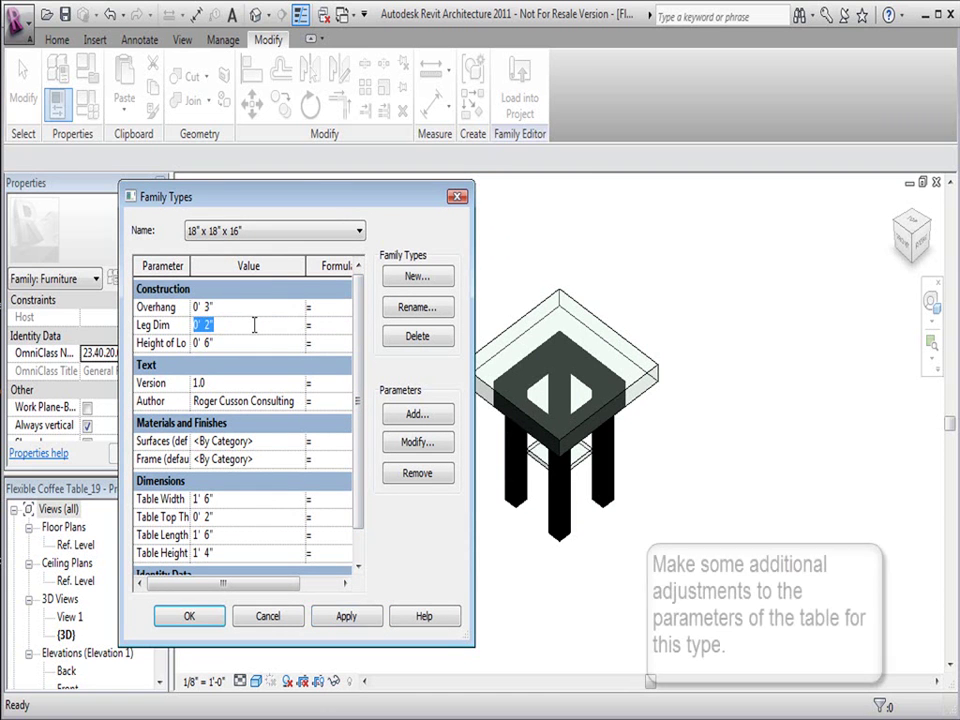
{"action": "left_click", "coordinate": [254, 325]}
{"action": "key", "text": "BackSpace"}
{"action": "type", "text": "1"}
{"action": "key", "text": "Tab"}
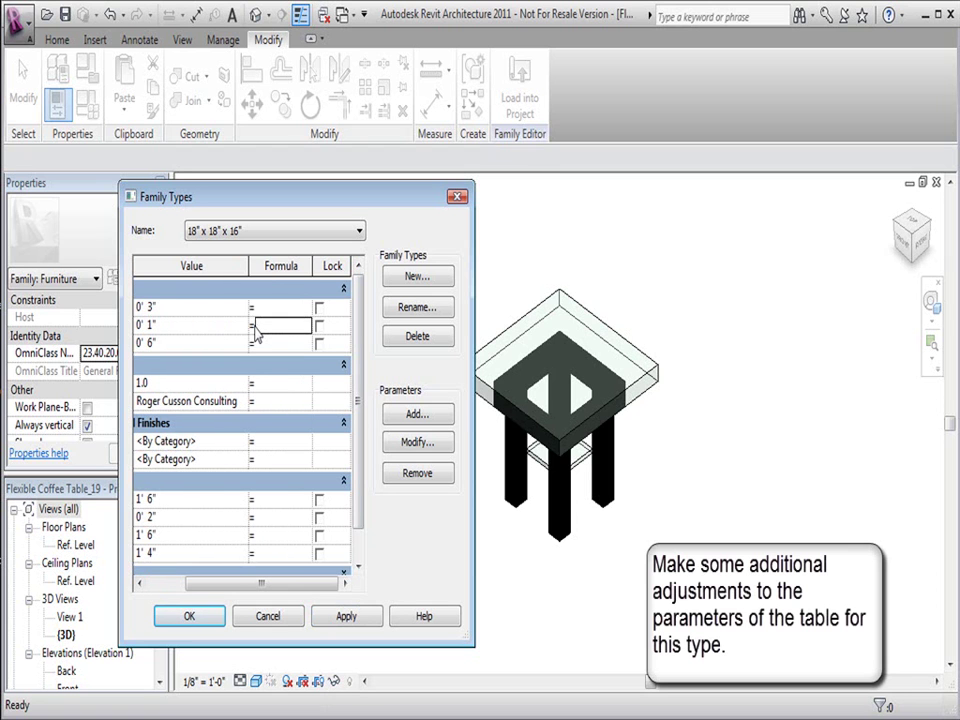
{"action": "left_click", "coordinate": [182, 307]}
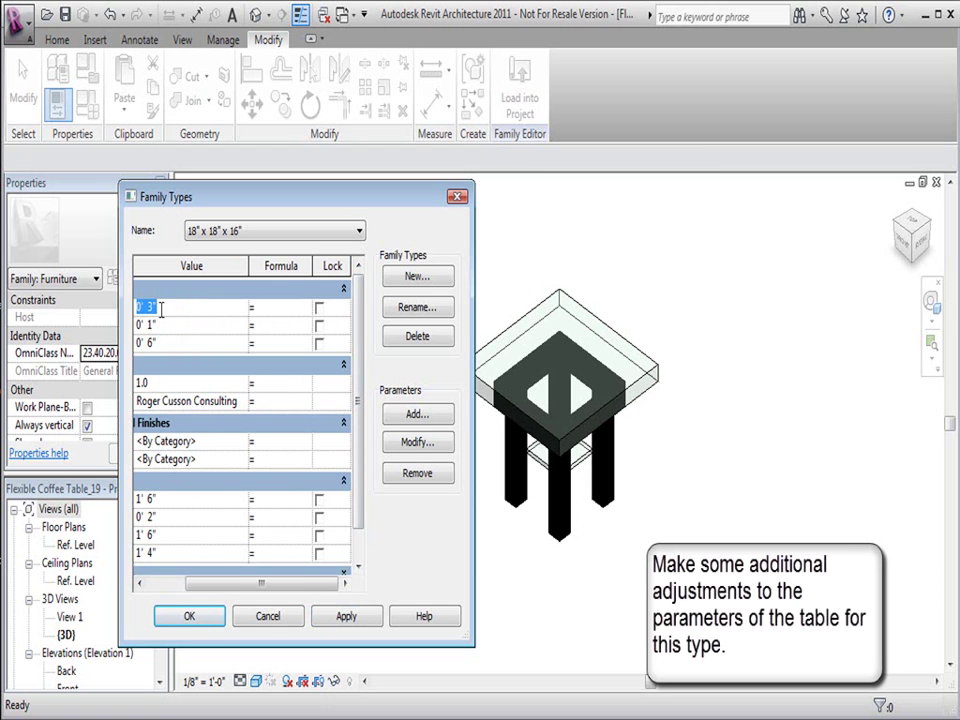
{"action": "left_click", "coordinate": [158, 308]}
{"action": "key", "text": "BackSpace"}
{"action": "type", "text": "1"}
{"action": "type", "text": "5"}
{"action": "key", "text": "Tab"}
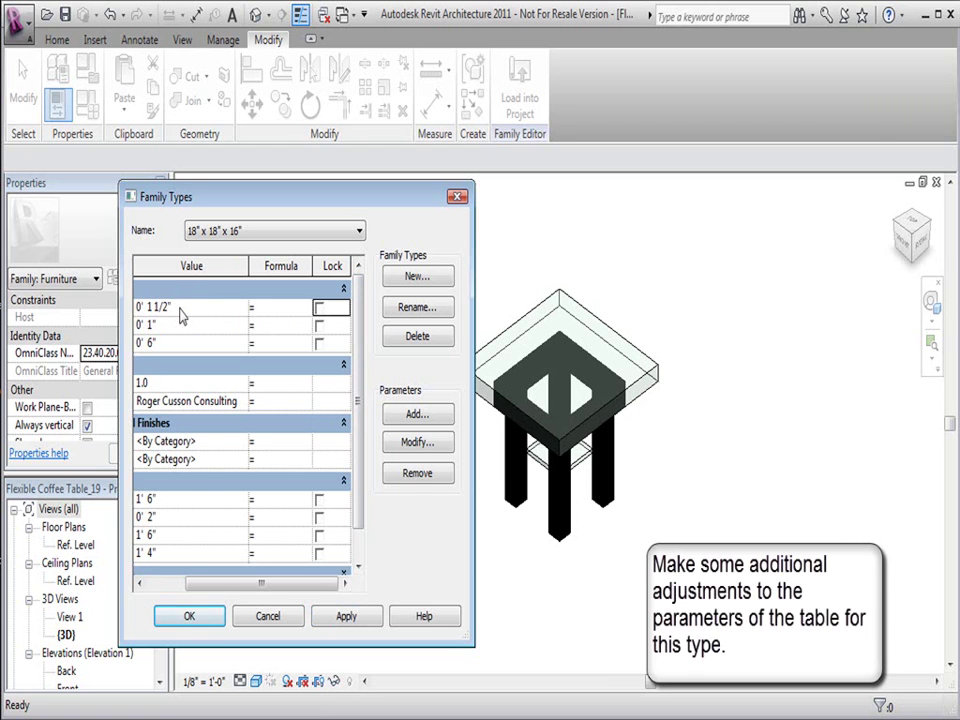
{"action": "key", "text": "Tab"}
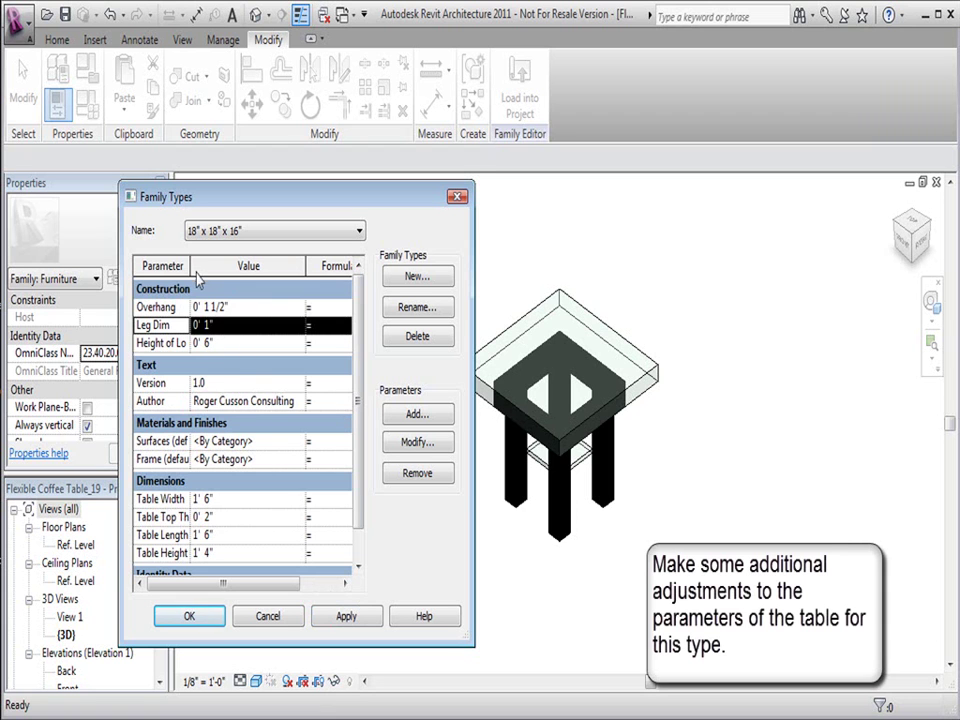
{"action": "left_click_drag", "start_coordinate": [191, 266], "coordinate": [229, 266]}
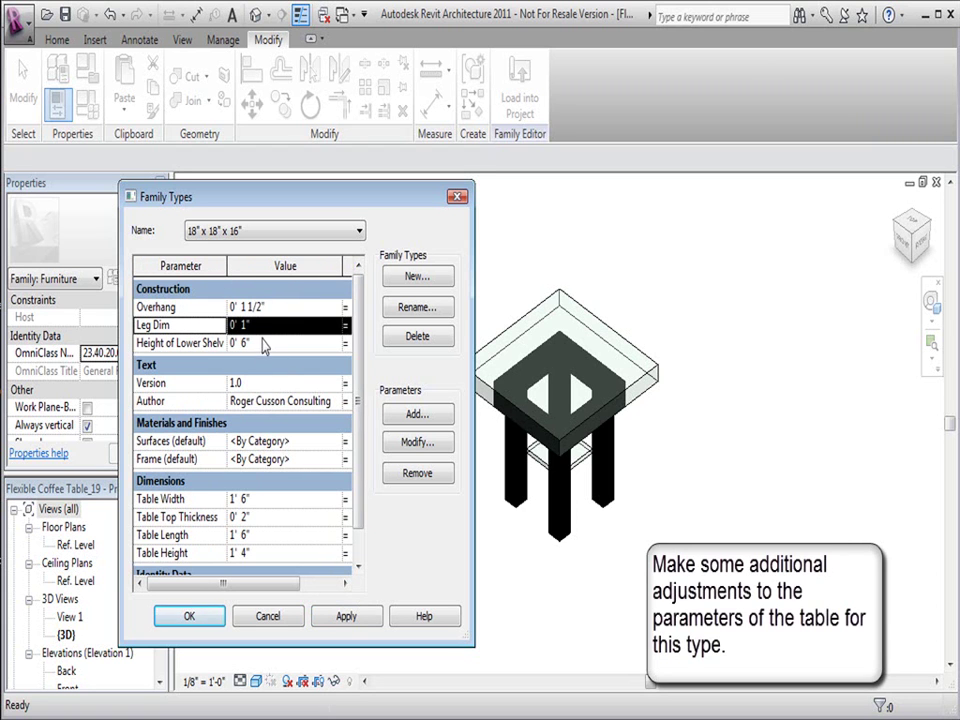
{"action": "left_click", "coordinate": [356, 618]}
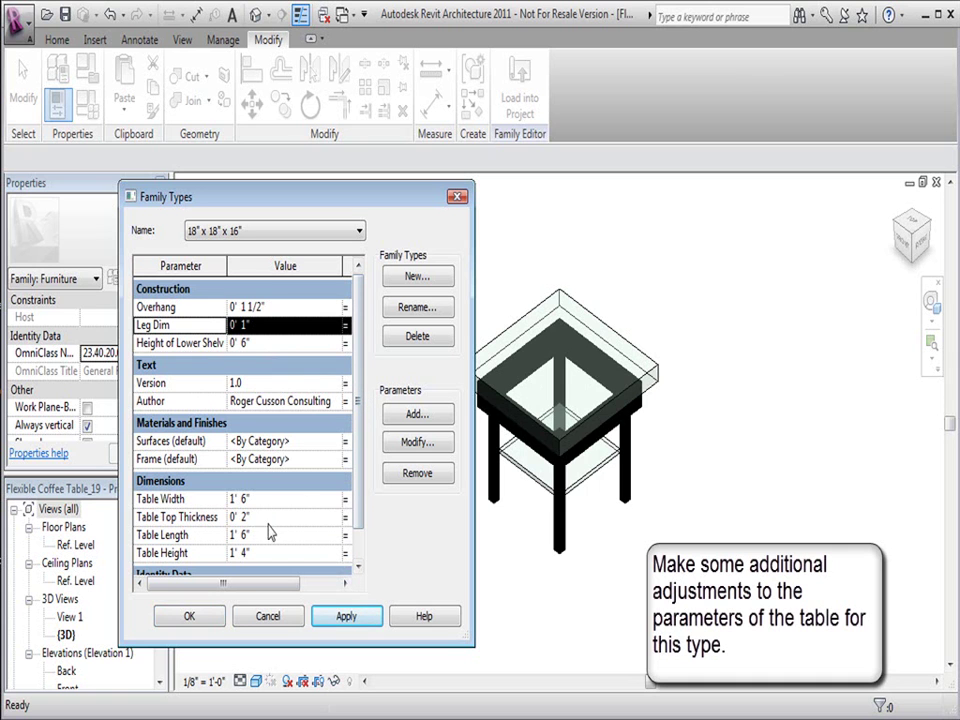
Set Table Top Thickness to 0' 1" and apply it to the model
{"action": "left_click", "coordinate": [268, 519]}
{"action": "left_click", "coordinate": [266, 516]}
{"action": "type", "text": "1"}
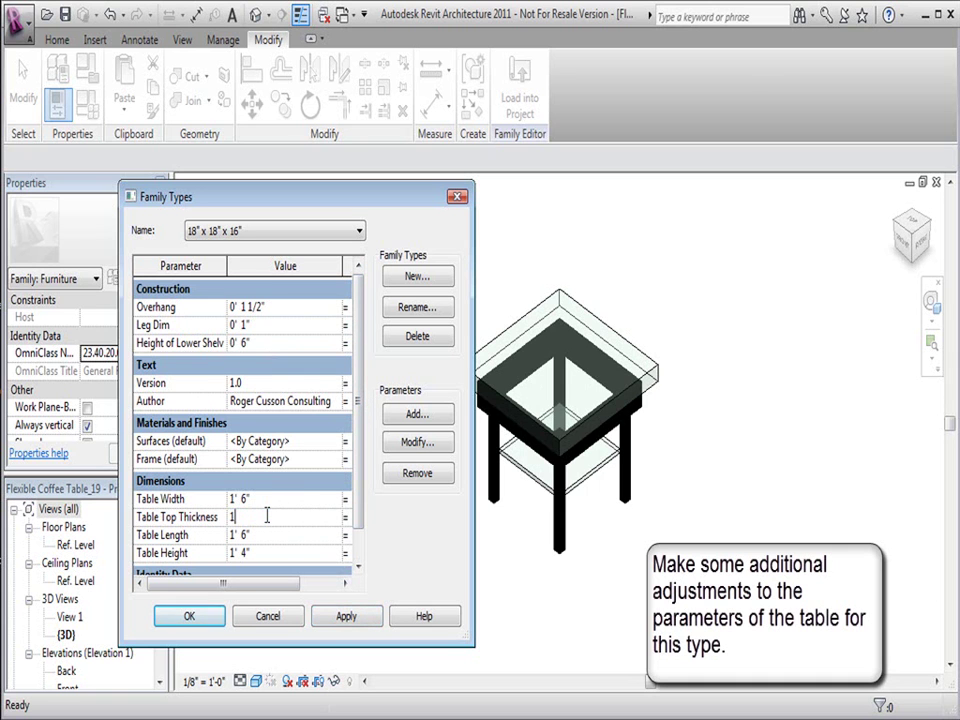
{"action": "key", "text": "Tab"}
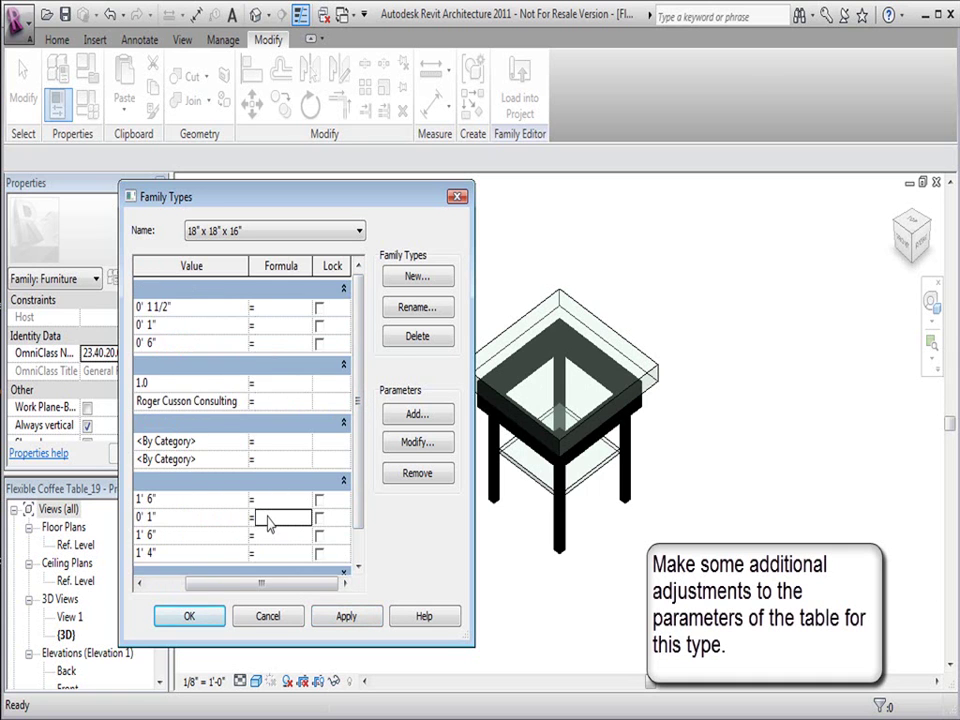
{"action": "left_click", "coordinate": [345, 617]}
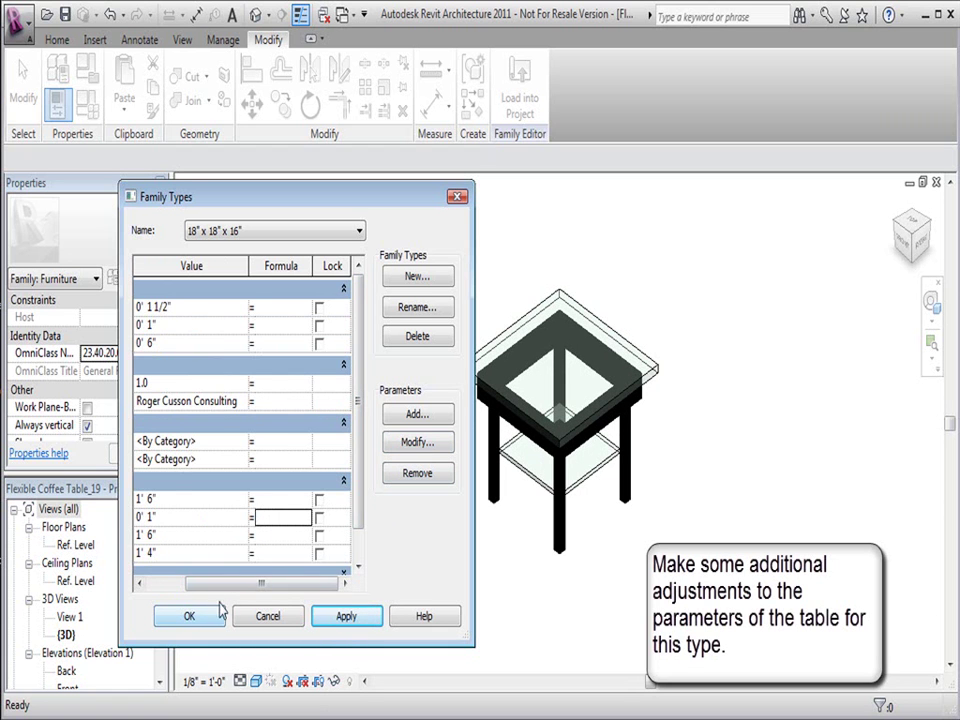
{"action": "left_click_drag", "start_coordinate": [223, 584], "coordinate": [162, 585]}
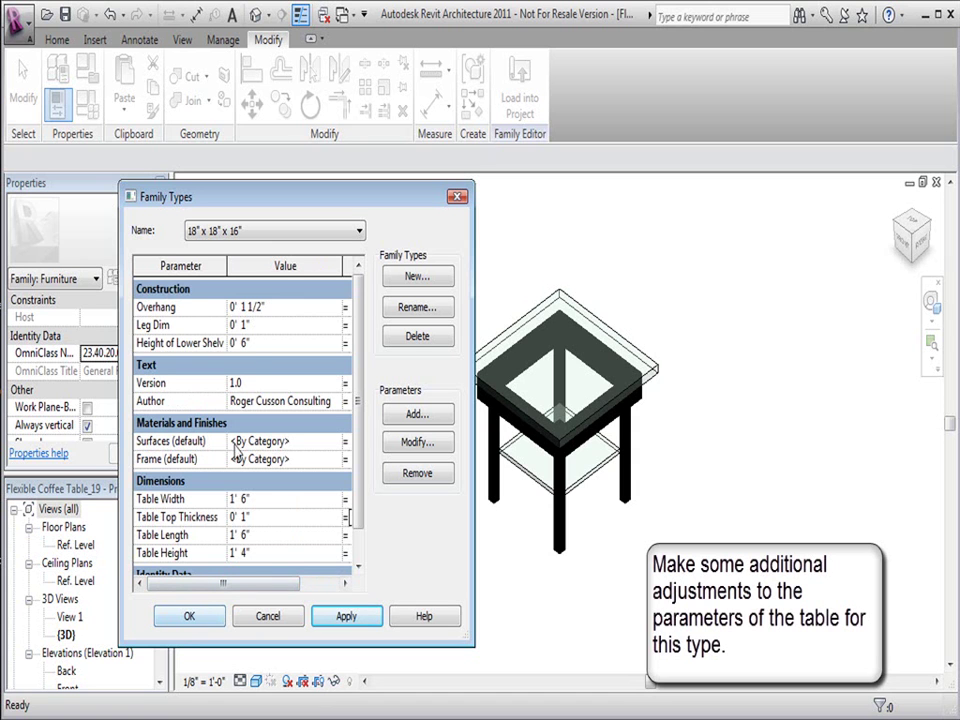
Change Leg Dim to 0' 1 1/2" and apply to thicken the legs
{"action": "left_click", "coordinate": [275, 322]}
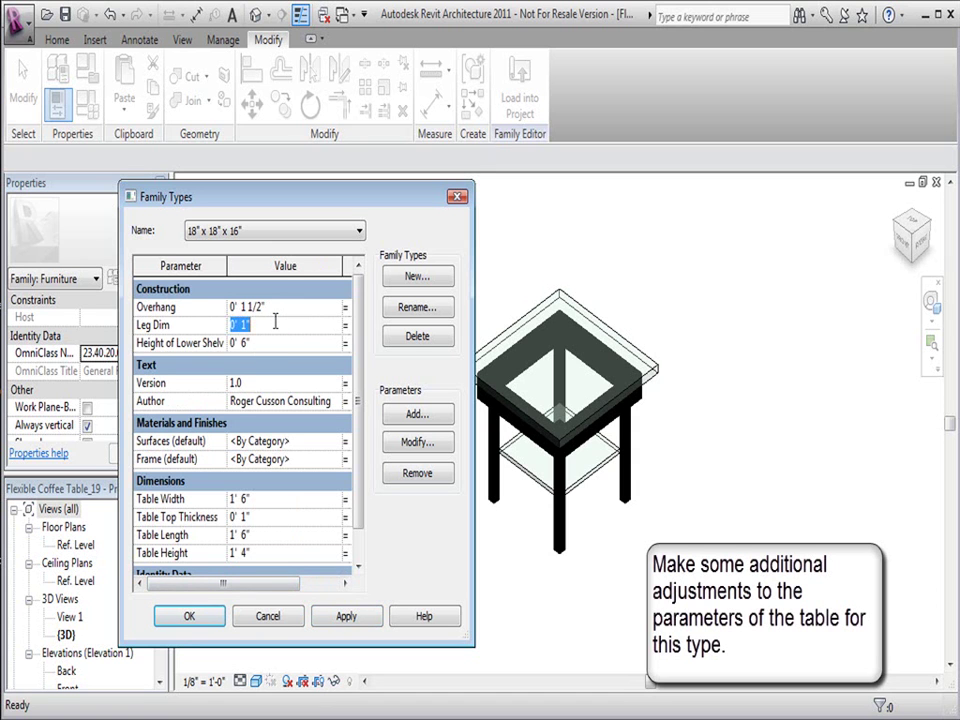
{"action": "left_click", "coordinate": [275, 322]}
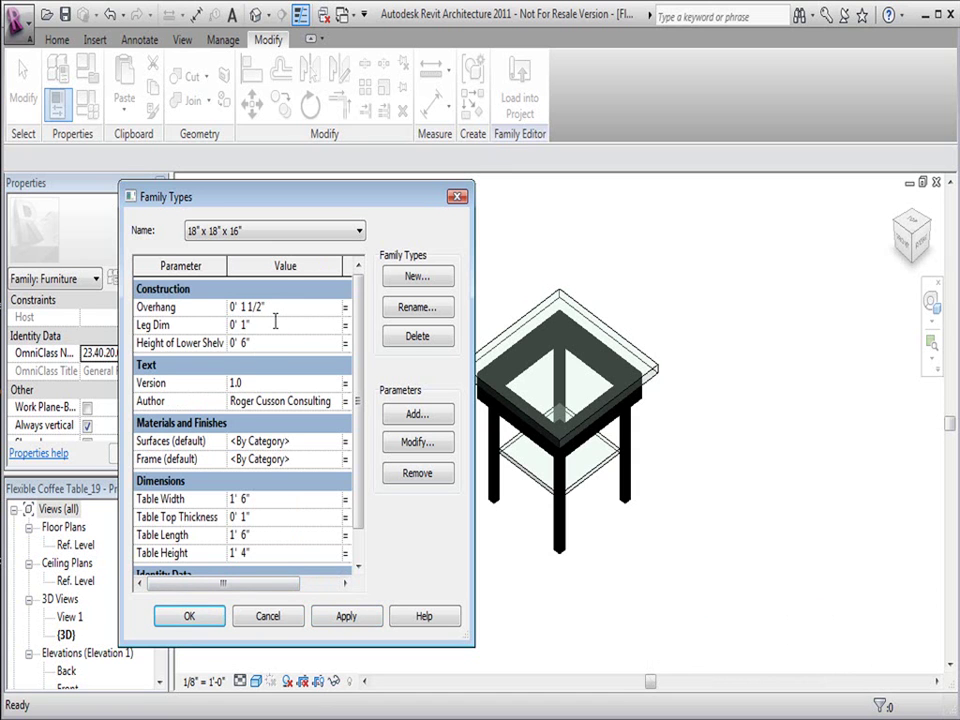
{"action": "type", "text": "1/2"}
{"action": "key", "text": "Tab"}
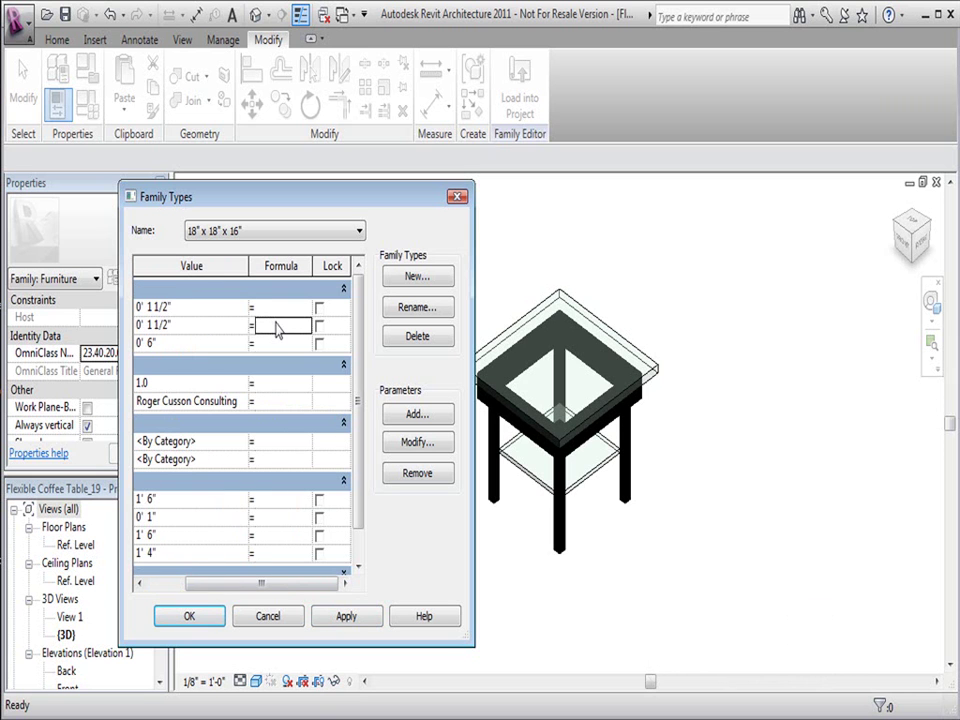
{"action": "left_click", "coordinate": [345, 615]}
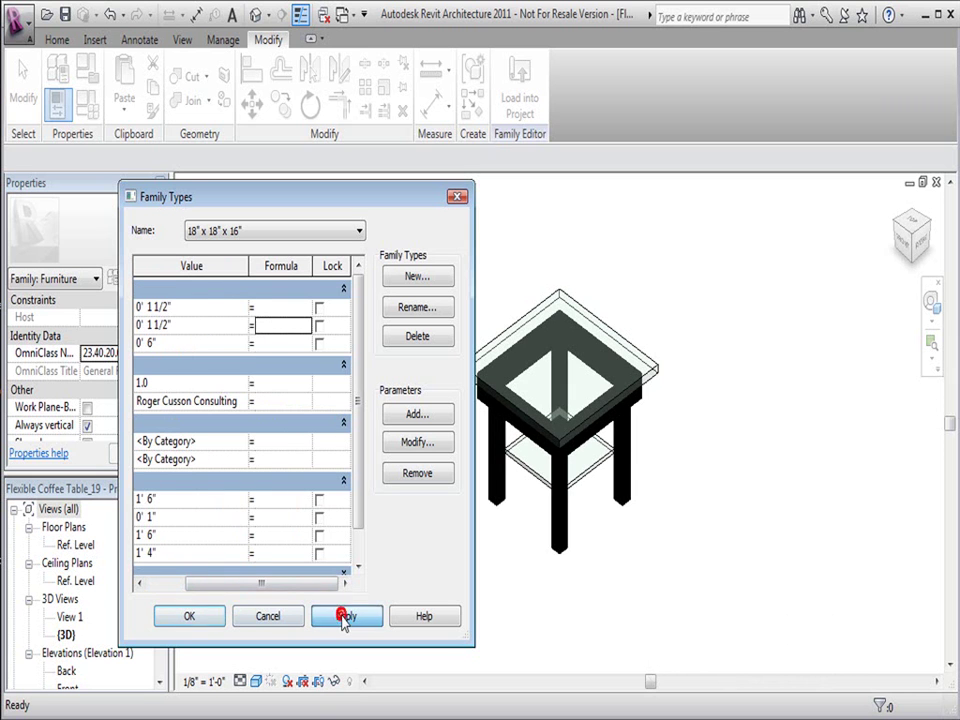
Create a new family type named 5' x 2' x 16"
{"action": "left_click", "coordinate": [407, 279]}
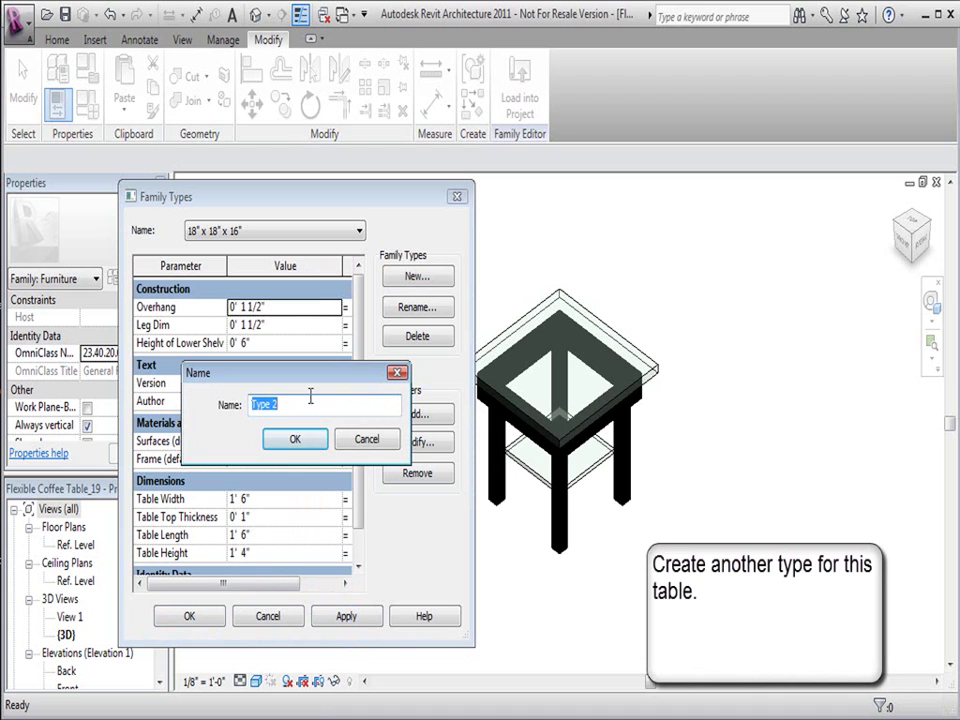
{"action": "type", "text": "5'"}
{"action": "type", "text": " x 2'"}
{"action": "type", "text": " x "}
{"action": "type", "text": "16"}
{"action": "left_click", "coordinate": [314, 443]}
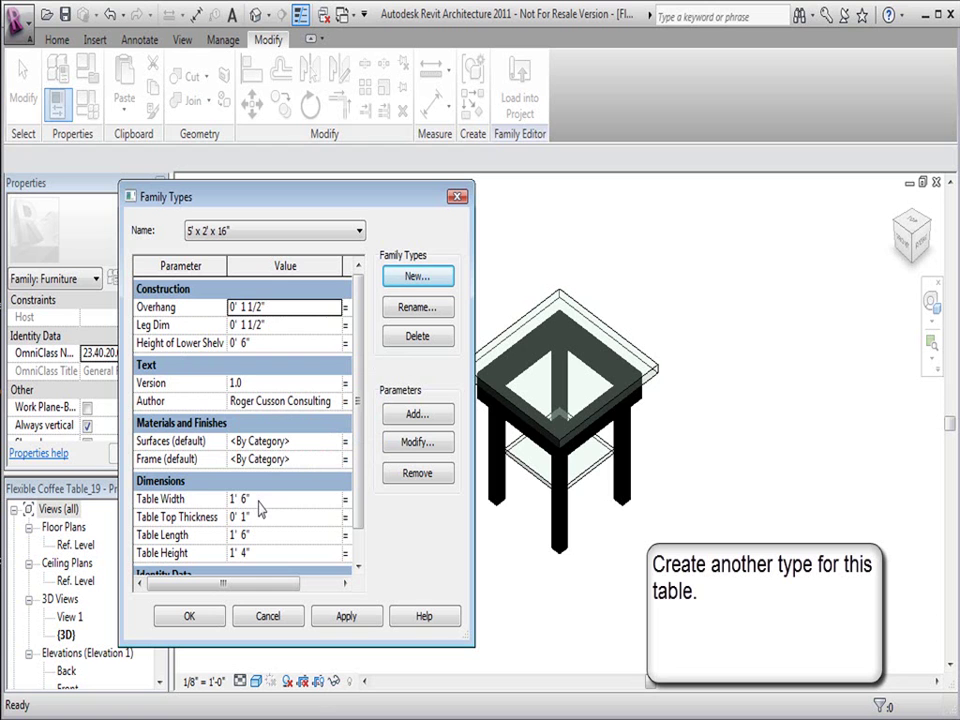
Set Table Width to 5' and Table Length to 2', apply, and close Family Types
{"action": "left_click", "coordinate": [260, 499]}
{"action": "type", "text": "5'"}
{"action": "key", "text": "Tab"}
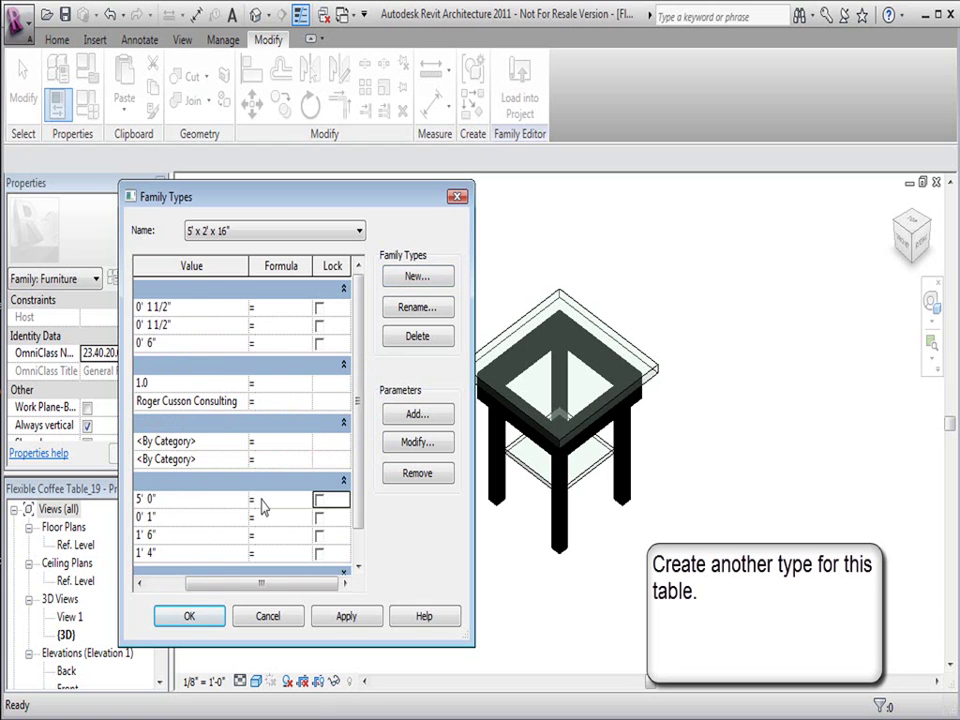
{"action": "key", "text": "Tab"}
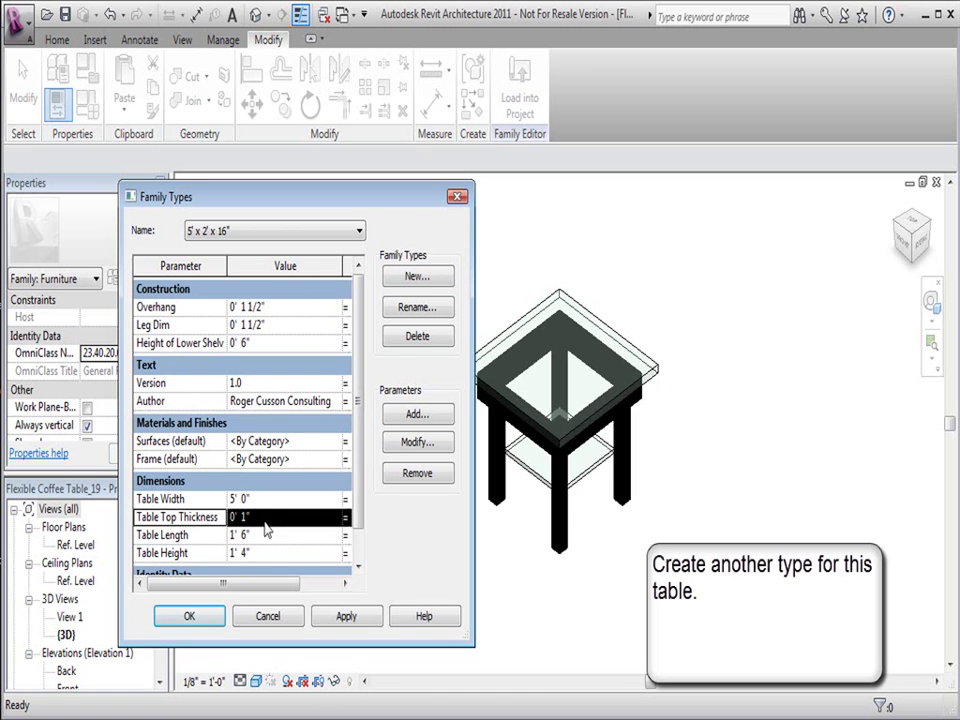
{"action": "left_click", "coordinate": [264, 534]}
{"action": "type", "text": "2'"}
{"action": "key", "text": "Tab"}
{"action": "key", "text": "Tab"}
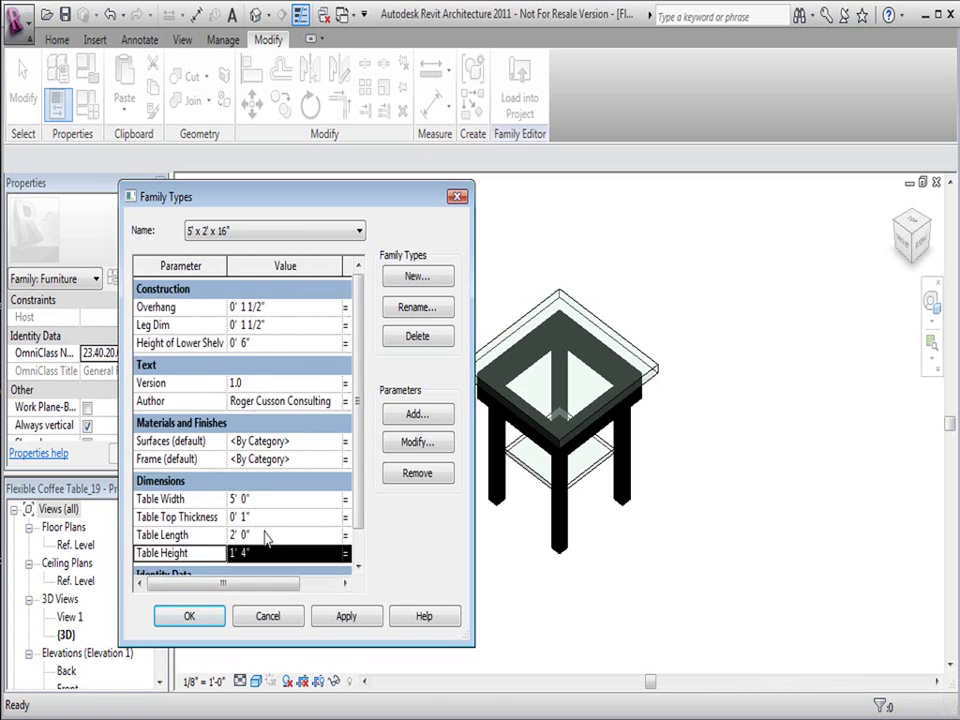
{"action": "left_click", "coordinate": [346, 615]}
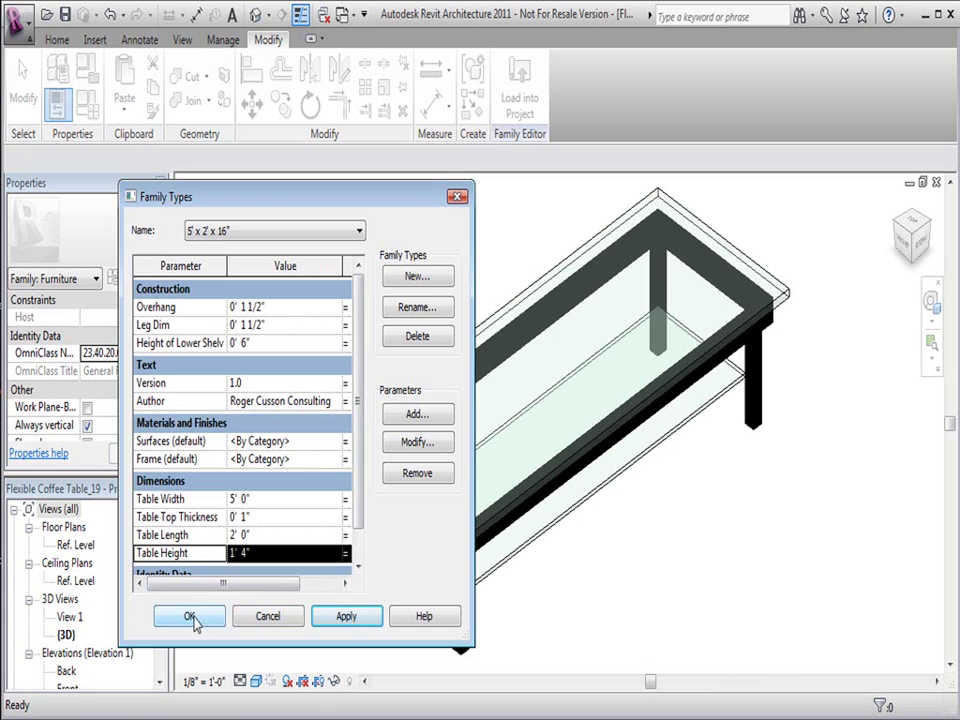
{"action": "left_click", "coordinate": [192, 617]}
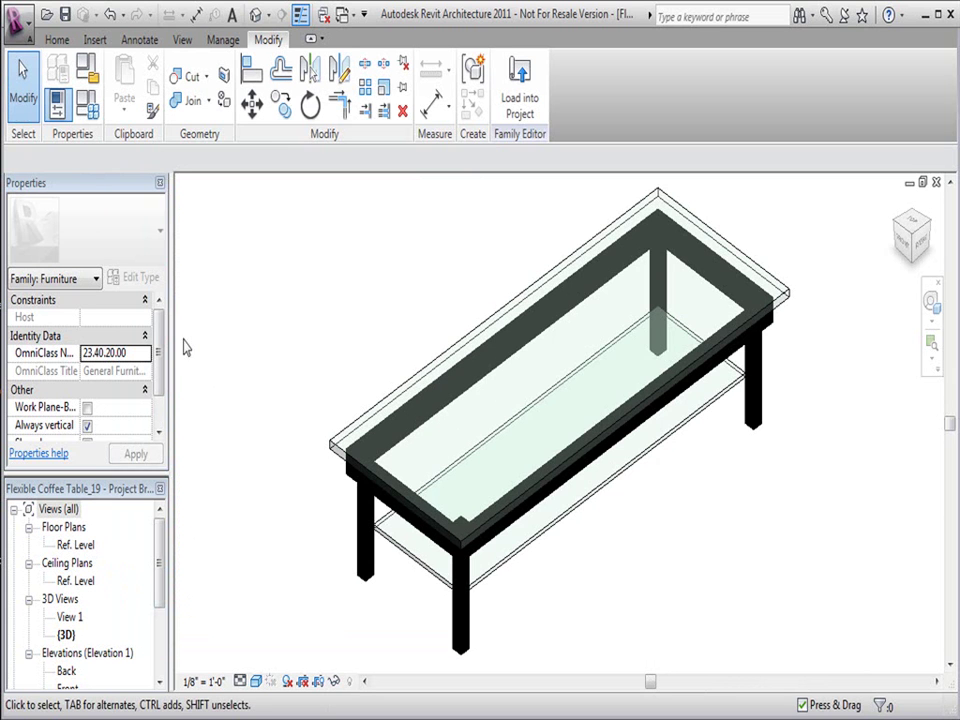
{"action": "middle_click_drag", "start_coordinate": [355, 310], "coordinate": [208, 318]}
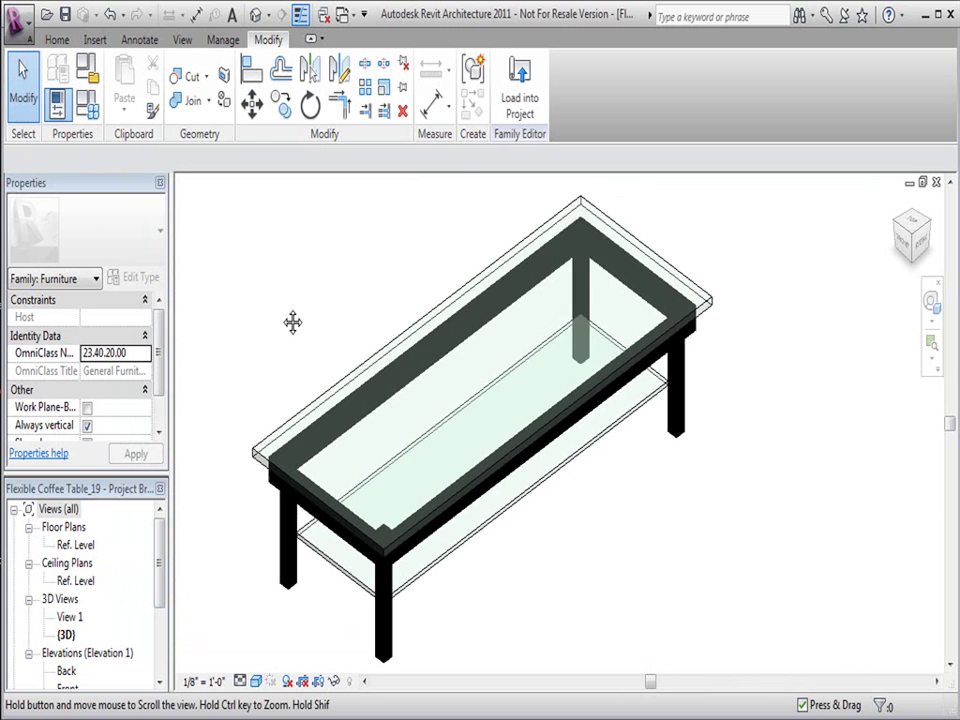
{"action": "left_click", "coordinate": [80, 100]}
{"action": "mouse_move", "coordinate": [251, 204]}
{"action": "left_mouse_down"}
{"action": "mouse_move", "coordinate": [659, 205]}
{"action": "mouse_move", "coordinate": [712, 217]}
{"action": "left_mouse_up"}
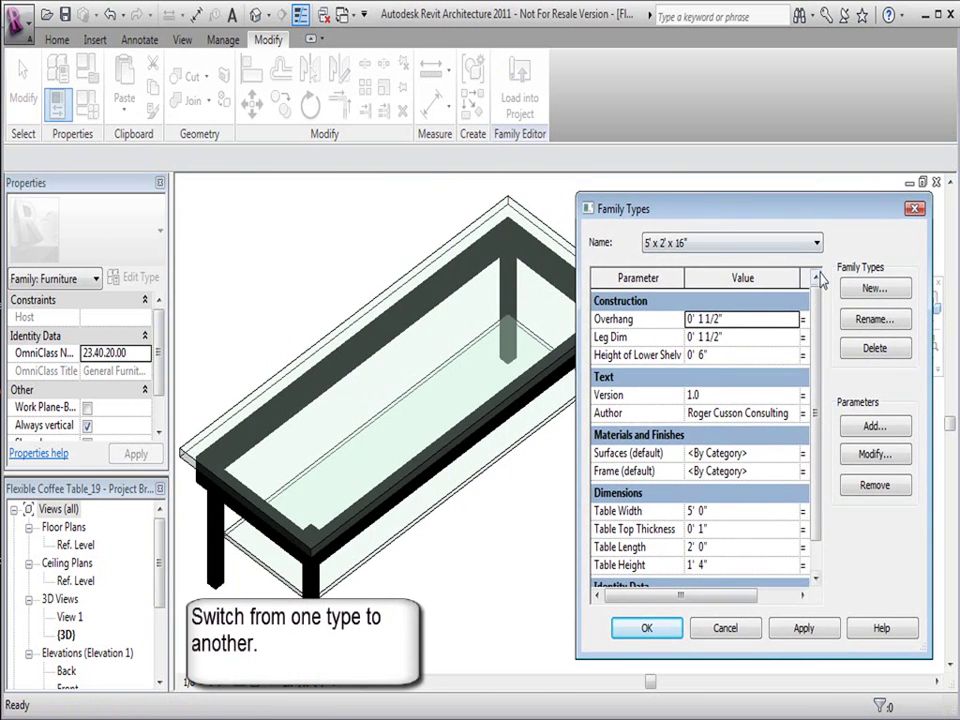
{"action": "left_click", "coordinate": [816, 242]}
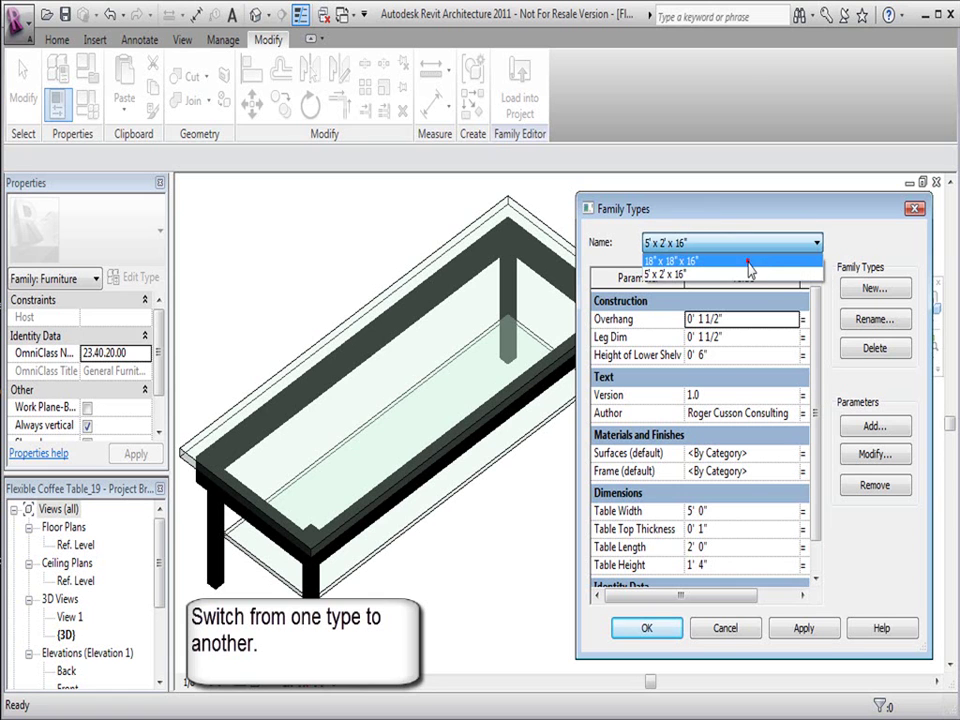
{"action": "left_click", "coordinate": [755, 263]}
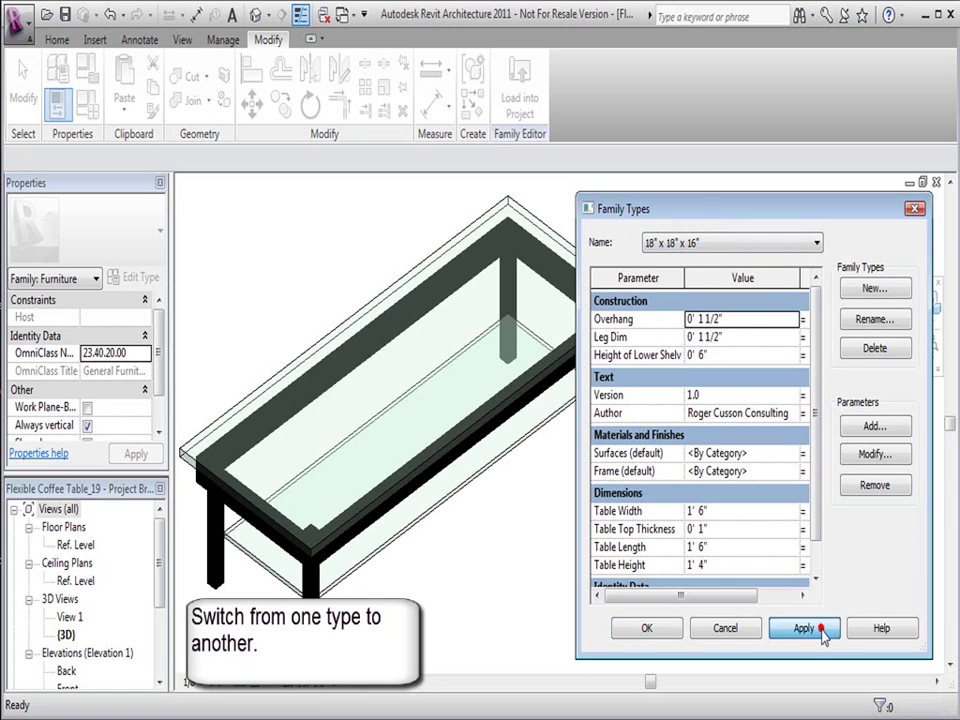
{"action": "left_click", "coordinate": [805, 630]}
{"action": "left_click", "coordinate": [816, 243]}
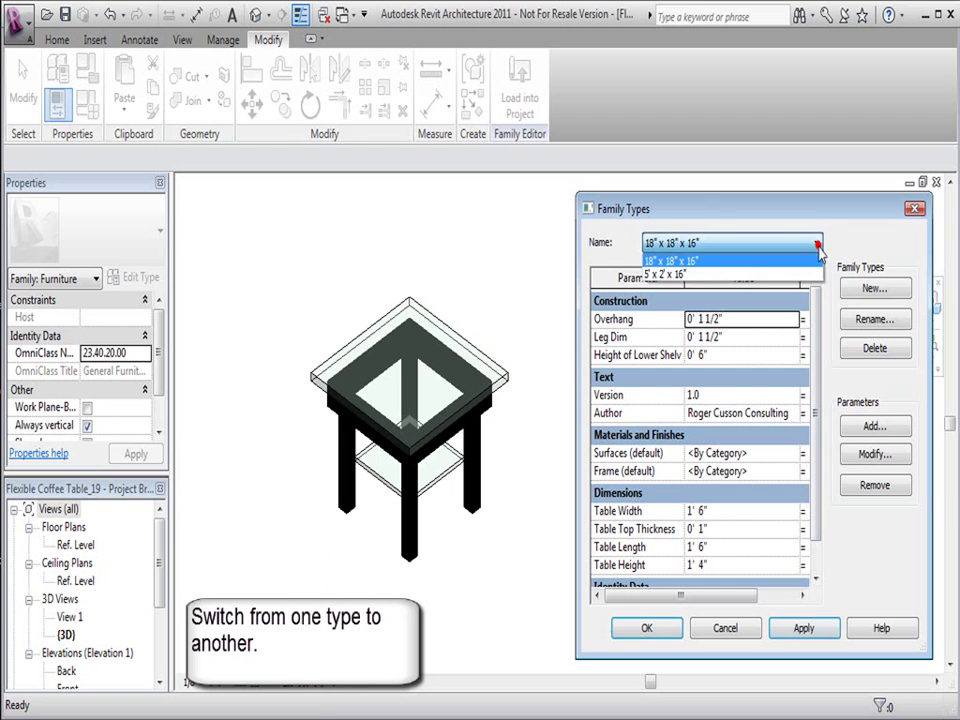
{"action": "left_click", "coordinate": [741, 275]}
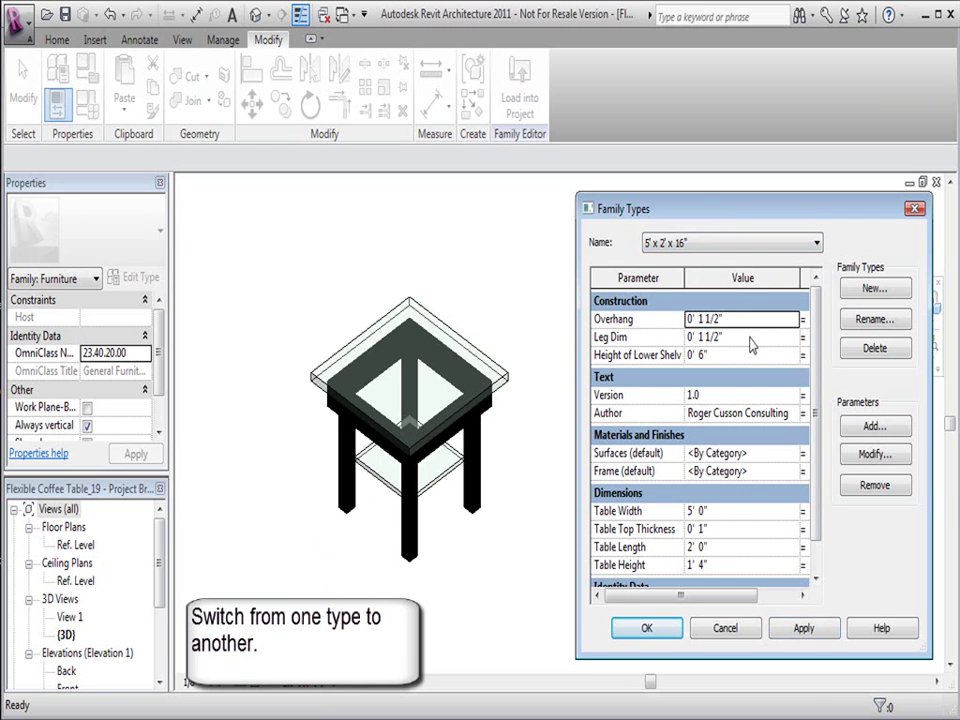
{"action": "left_click", "coordinate": [804, 630]}
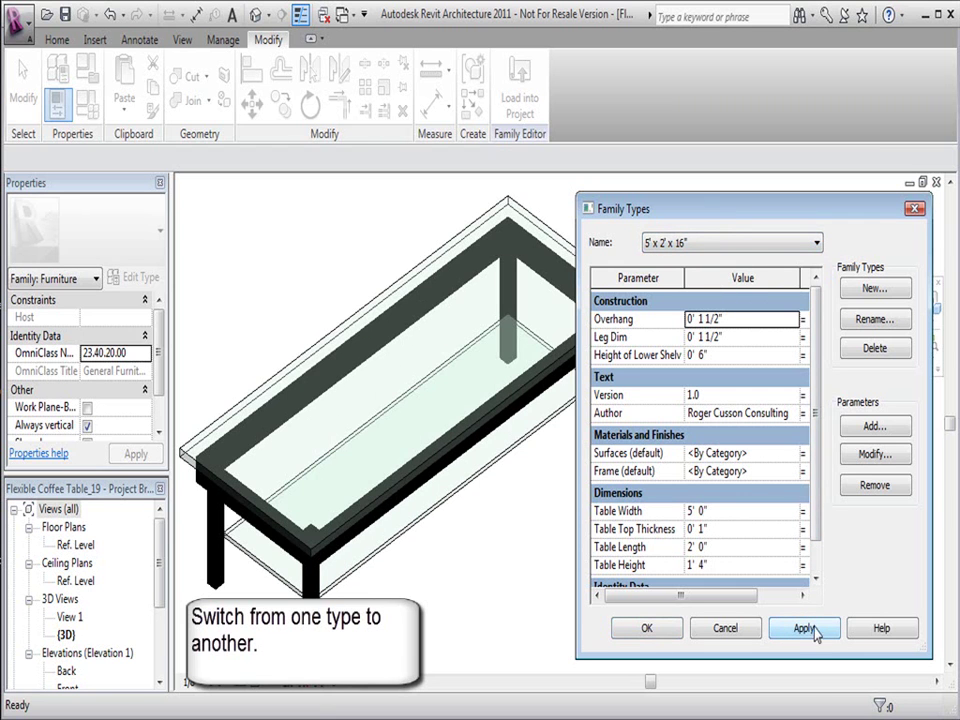
{"action": "left_click", "coordinate": [648, 632]}
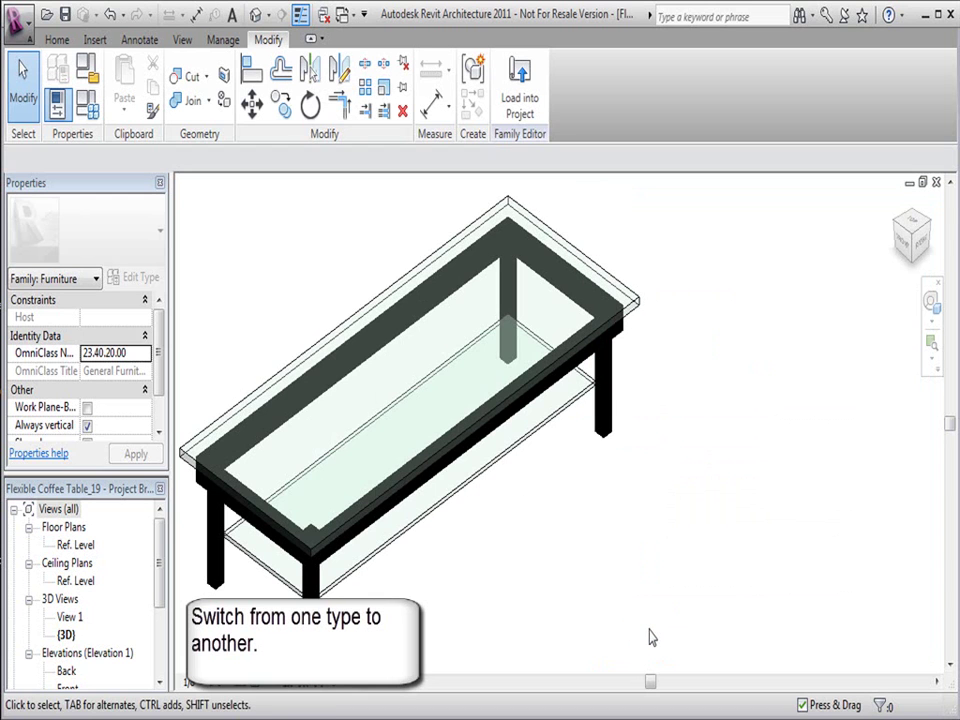